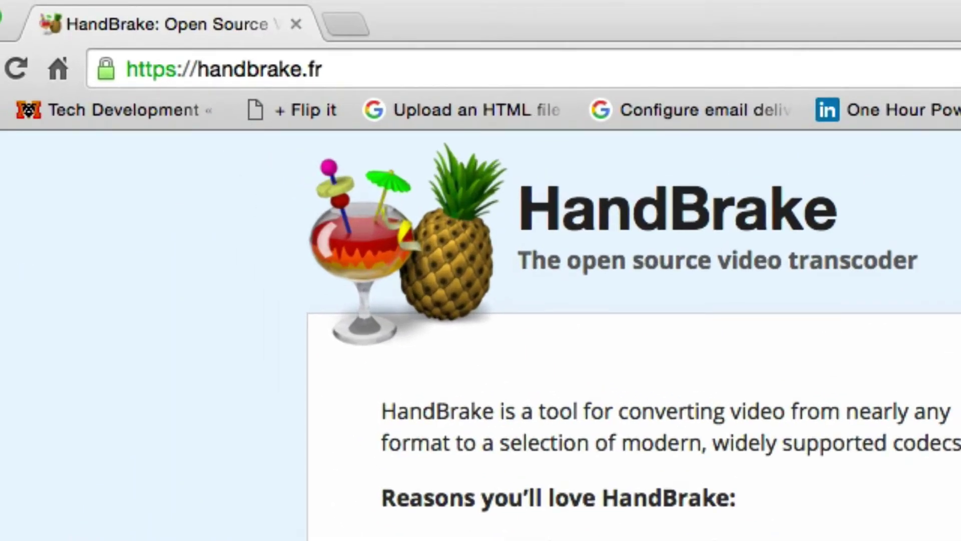
{"action": "left_click", "coordinate": [358, 62]}
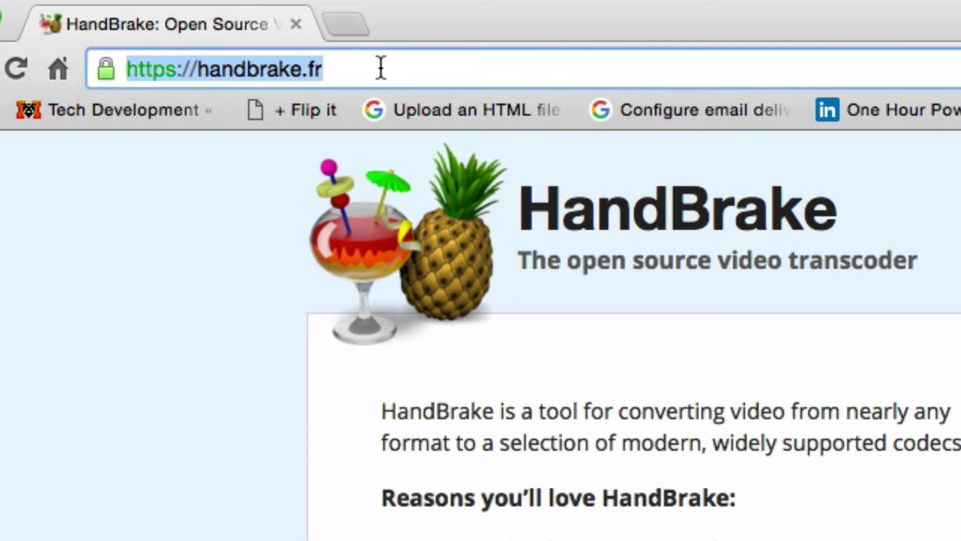
{"action": "left_click", "coordinate": [382, 68]}
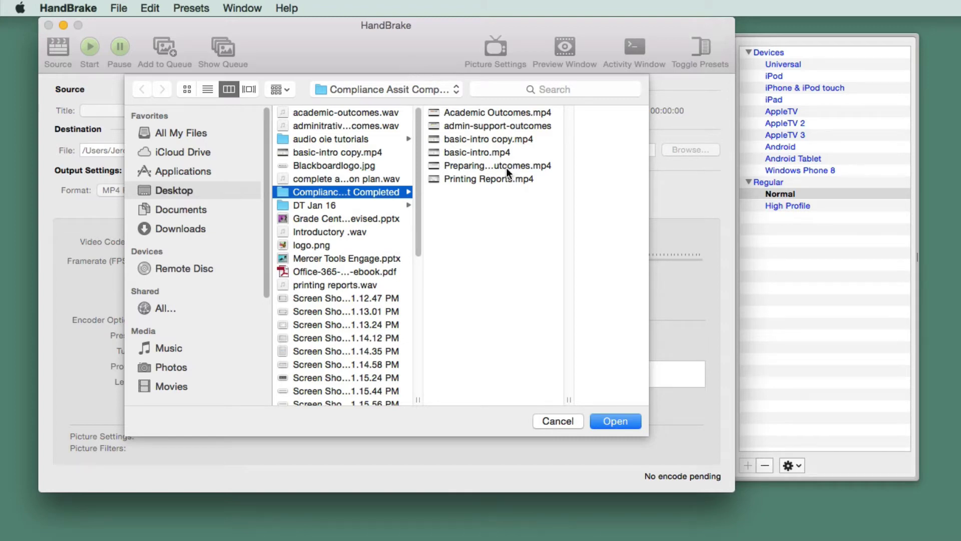
- Load basic-intro copy.mp4 from the Compliance Assist Completed folder as the source
{"action": "left_click", "coordinate": [487, 138]}
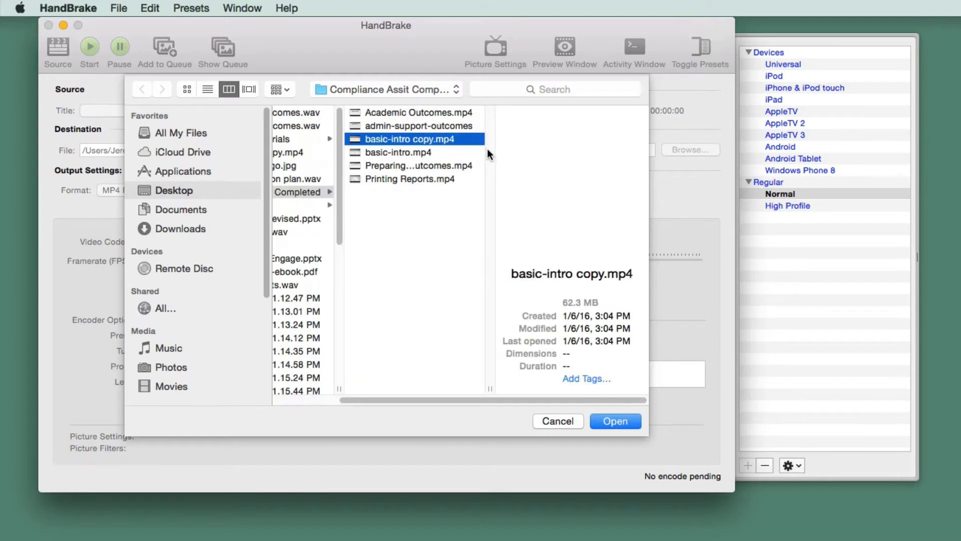
{"action": "left_click", "coordinate": [623, 420]}
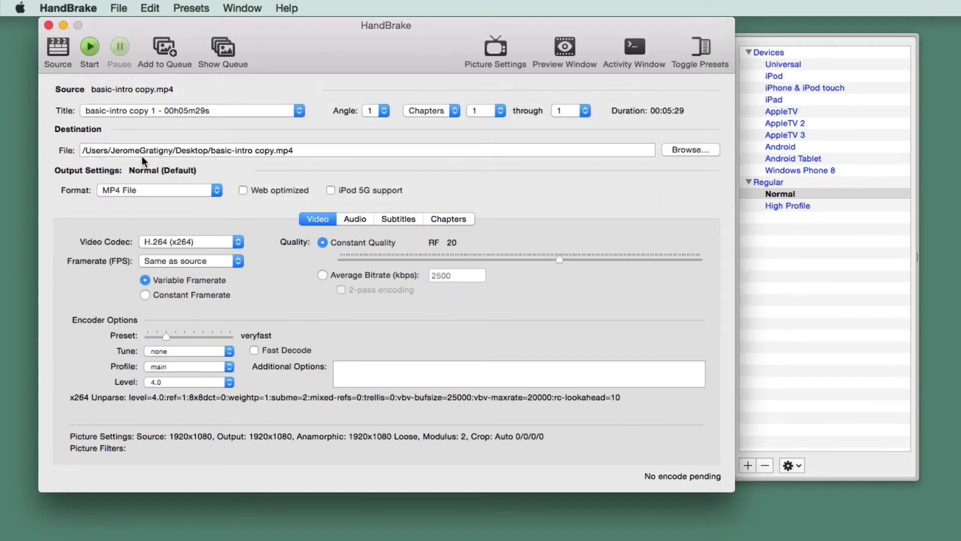
{"action": "left_click", "coordinate": [114, 151]}
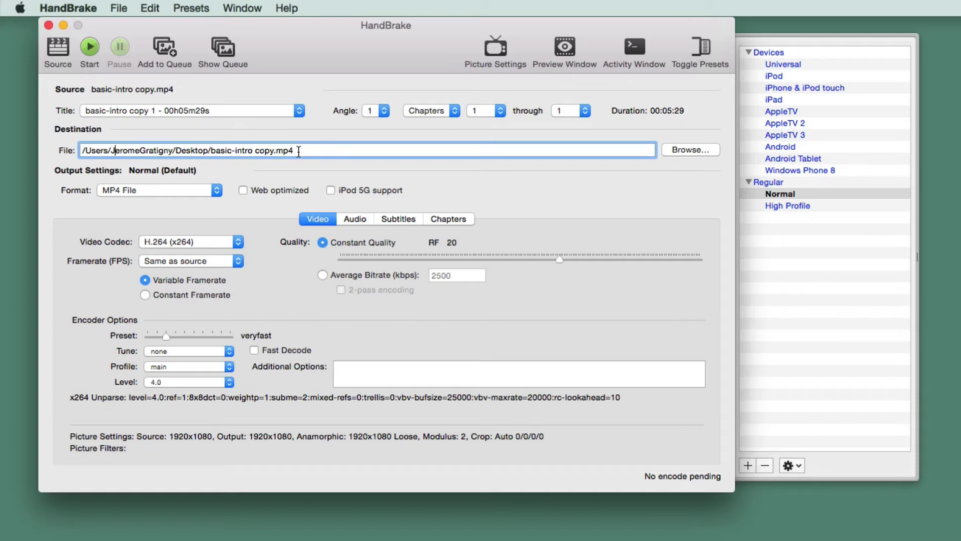
{"action": "left_click_drag", "start_coordinate": [296, 150], "coordinate": [78, 150]}
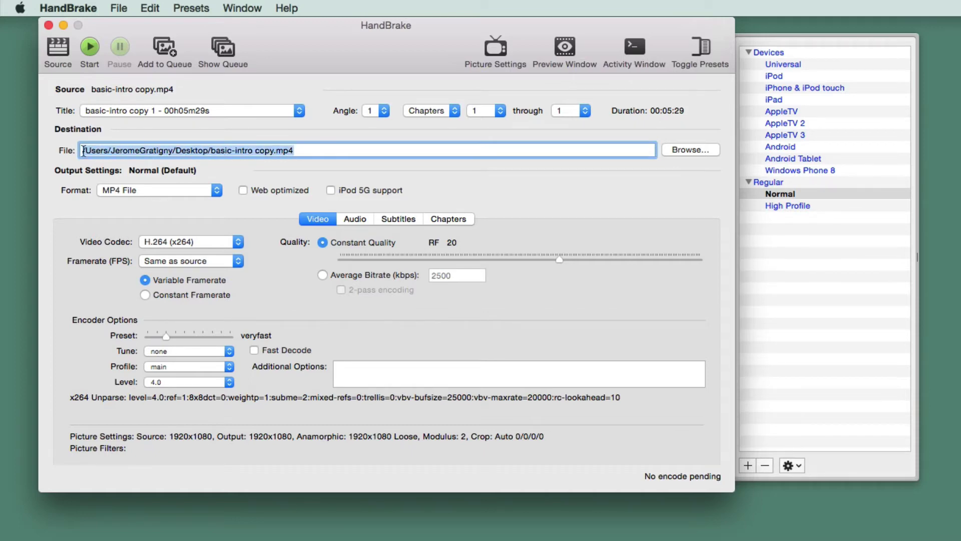
{"action": "left_click", "coordinate": [326, 150]}
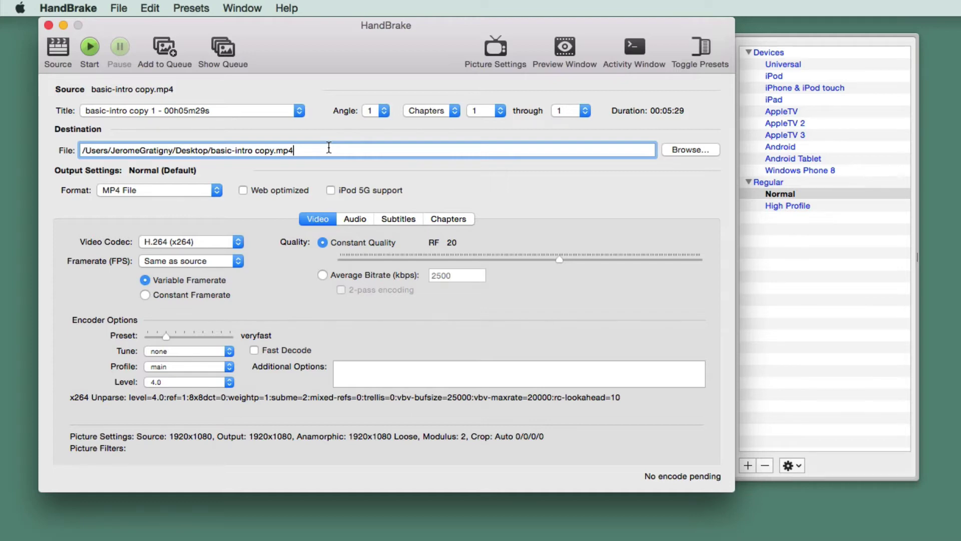
{"action": "left_click", "coordinate": [62, 50]}
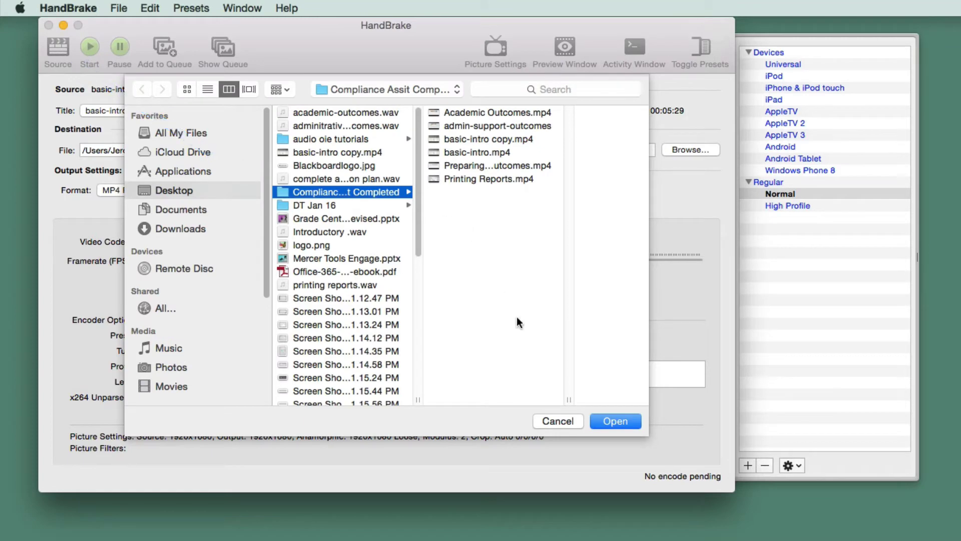
{"action": "left_click", "coordinate": [551, 422]}
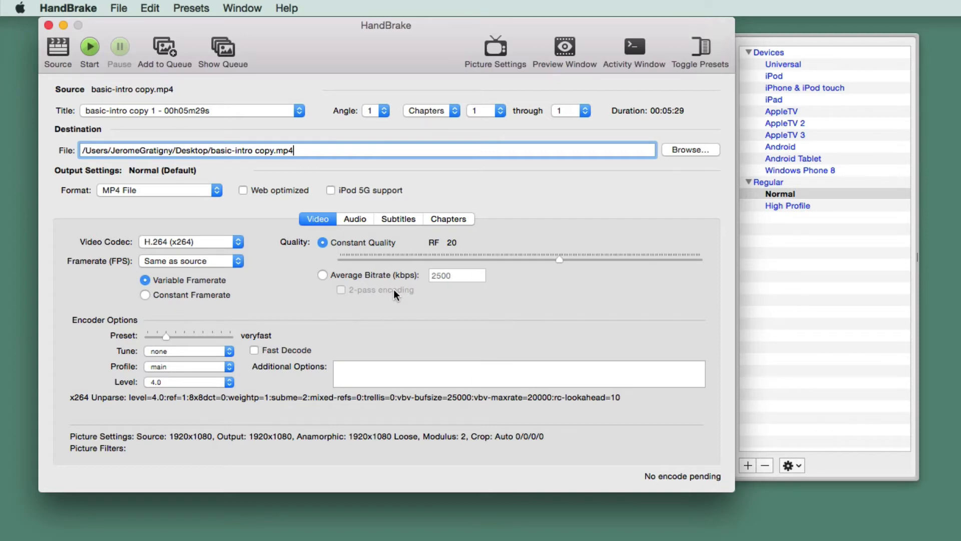
- Keep MP4 File as the output format and apply the Devices › iPhone & iPod touch preset
{"action": "left_click", "coordinate": [215, 188]}
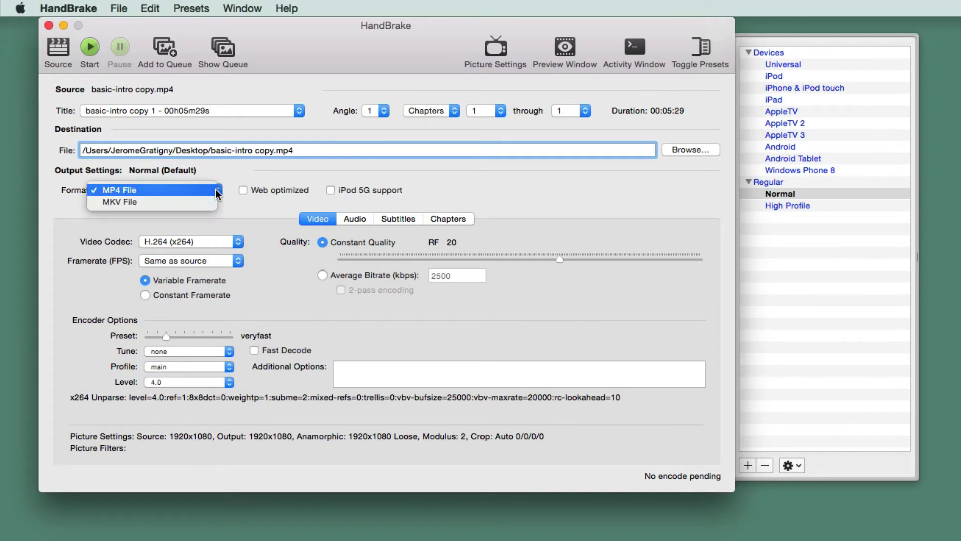
{"action": "left_click", "coordinate": [215, 190]}
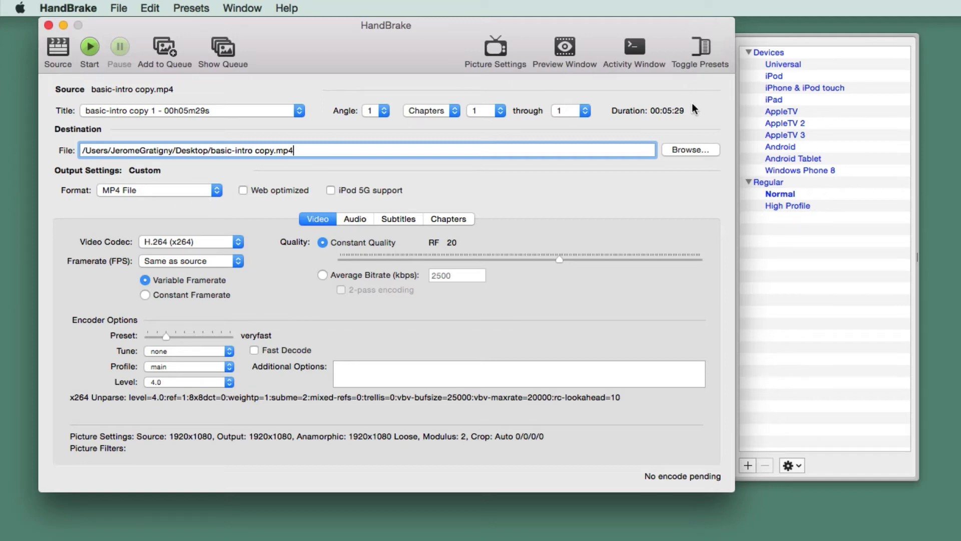
{"action": "left_click", "coordinate": [705, 51]}
{"action": "left_click", "coordinate": [705, 51]}
{"action": "left_click", "coordinate": [787, 87]}
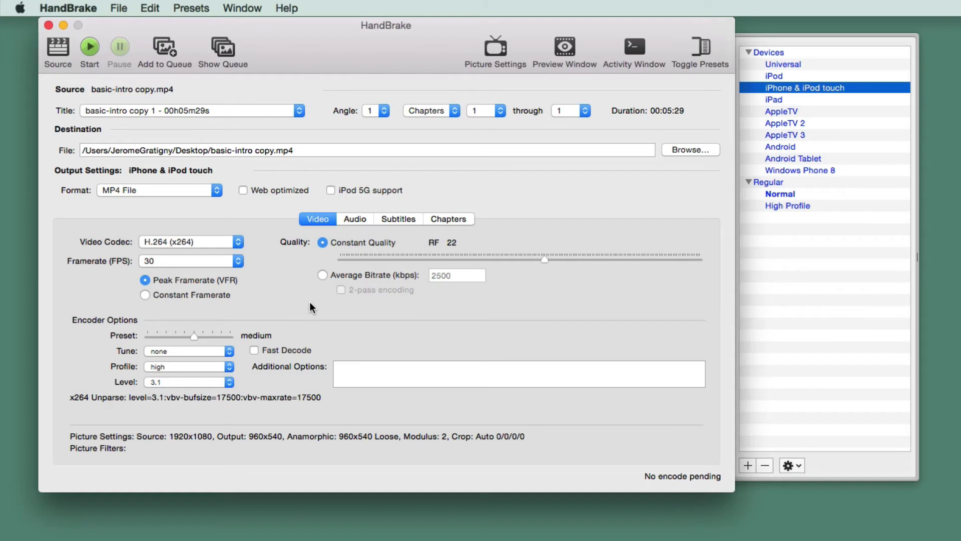
- Set the audio track's mixdown to Mono and lower its bitrate from 80 to 64
{"action": "left_click", "coordinate": [359, 220]}
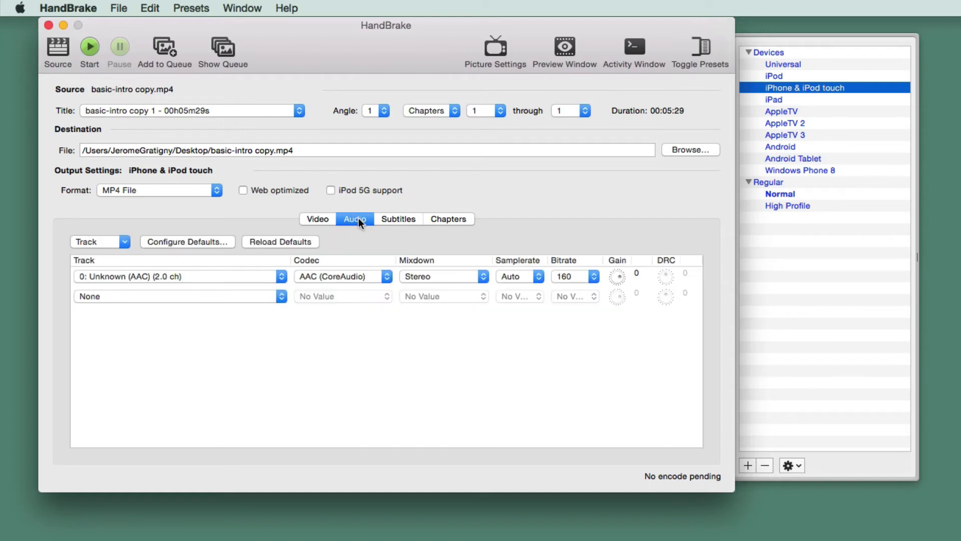
{"action": "left_click", "coordinate": [482, 278]}
{"action": "left_click", "coordinate": [460, 243]}
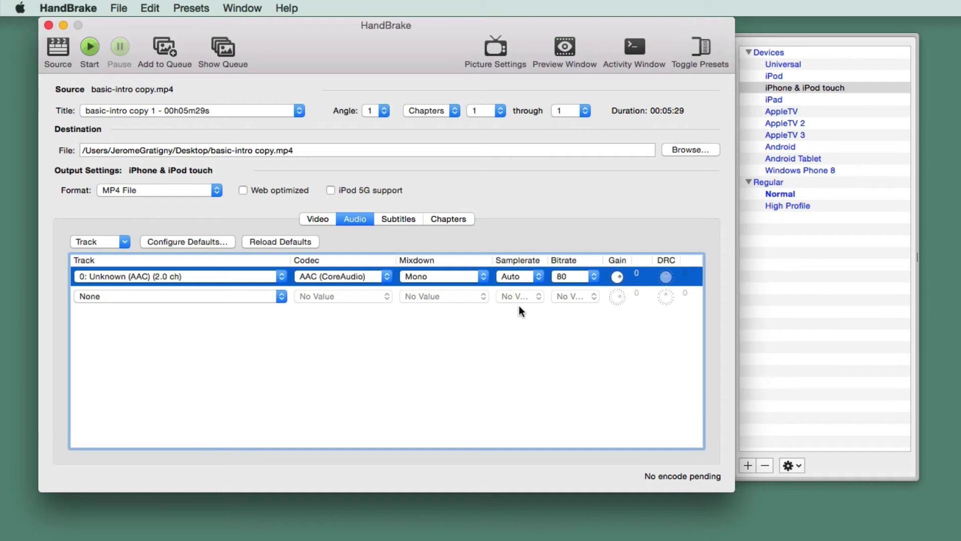
{"action": "left_click", "coordinate": [594, 278]}
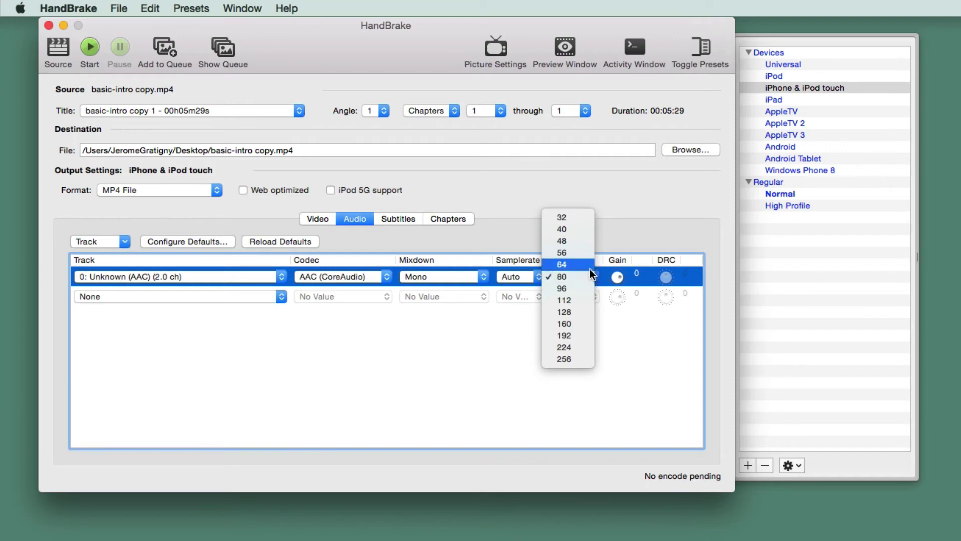
{"action": "left_click", "coordinate": [590, 268]}
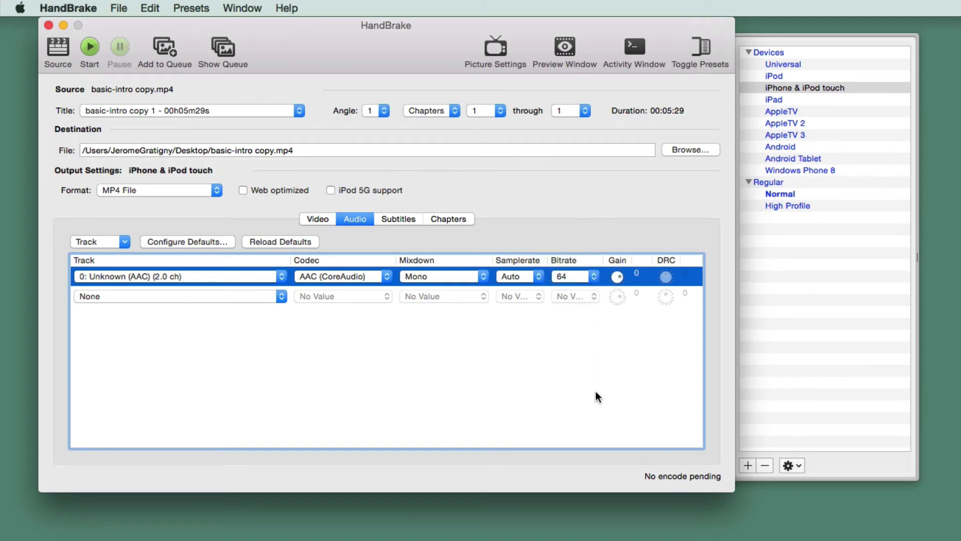
- Start the encode, overwriting the existing basic-intro copy.mp4 on the Desktop
{"action": "left_click", "coordinate": [311, 218]}
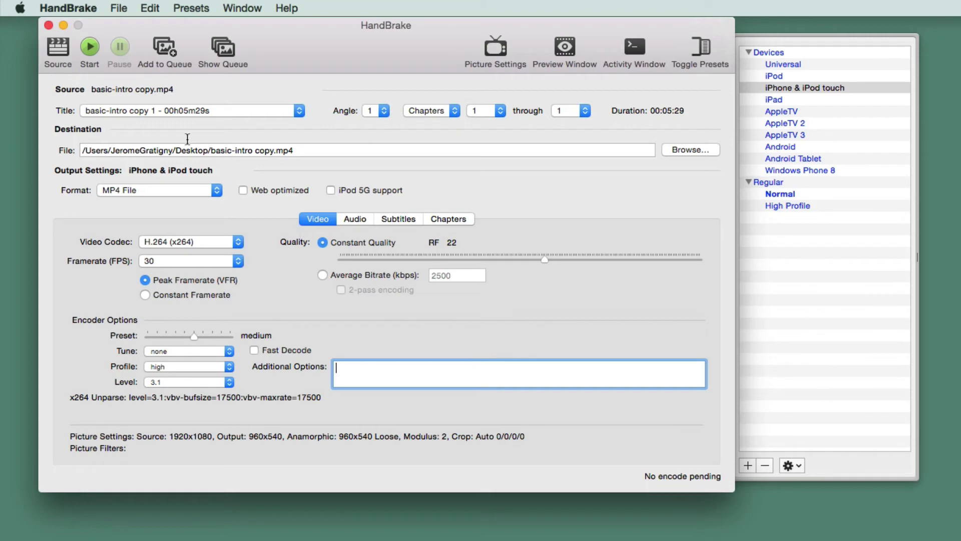
{"action": "left_click", "coordinate": [90, 50]}
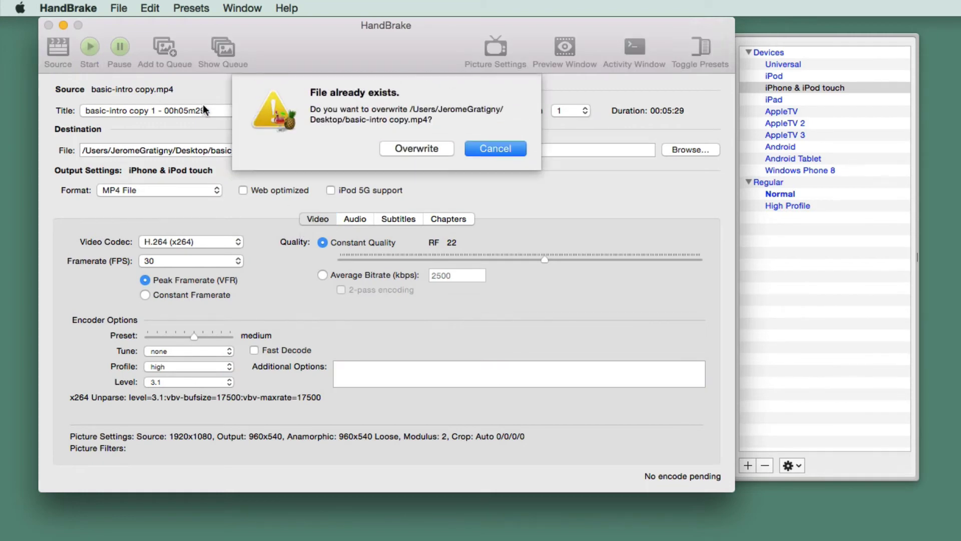
{"action": "left_click", "coordinate": [415, 149]}
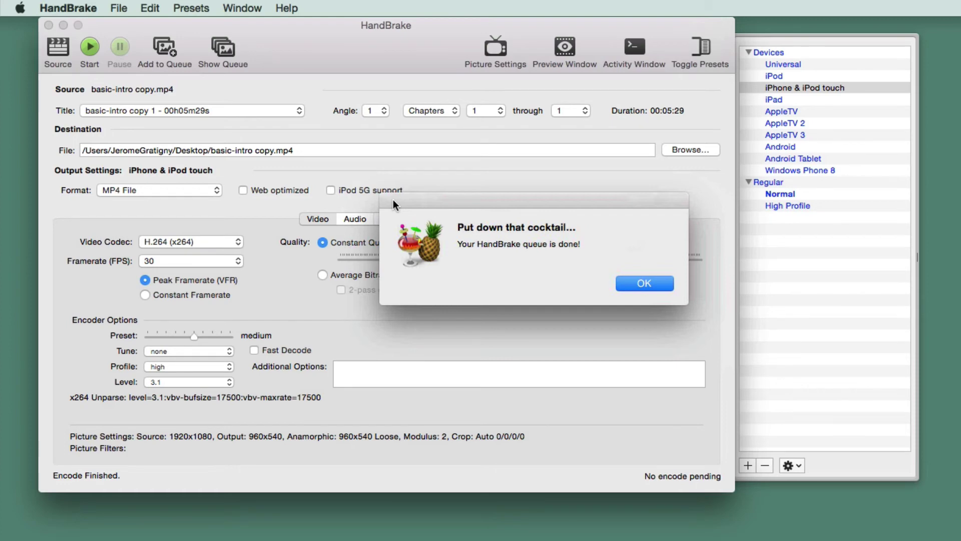
- Dismiss the finished notice, then pause and close the encoded video in QuickTime Player
{"action": "left_click", "coordinate": [633, 281]}
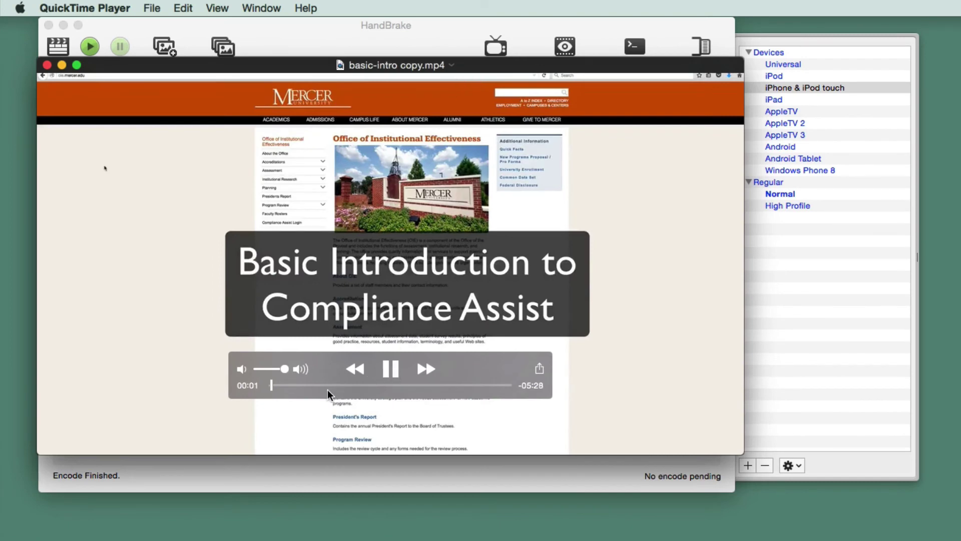
{"action": "left_click", "coordinate": [394, 371]}
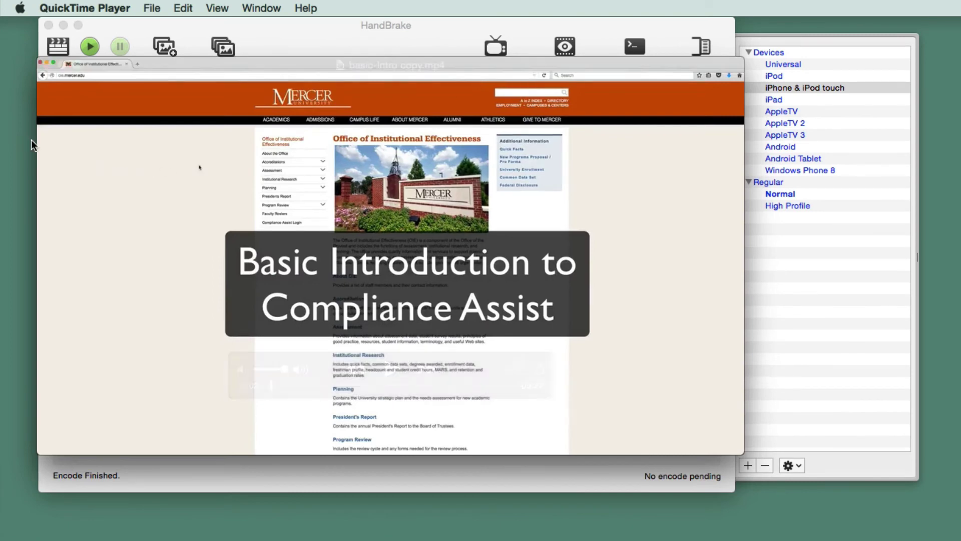
{"action": "left_click", "coordinate": [47, 65]}
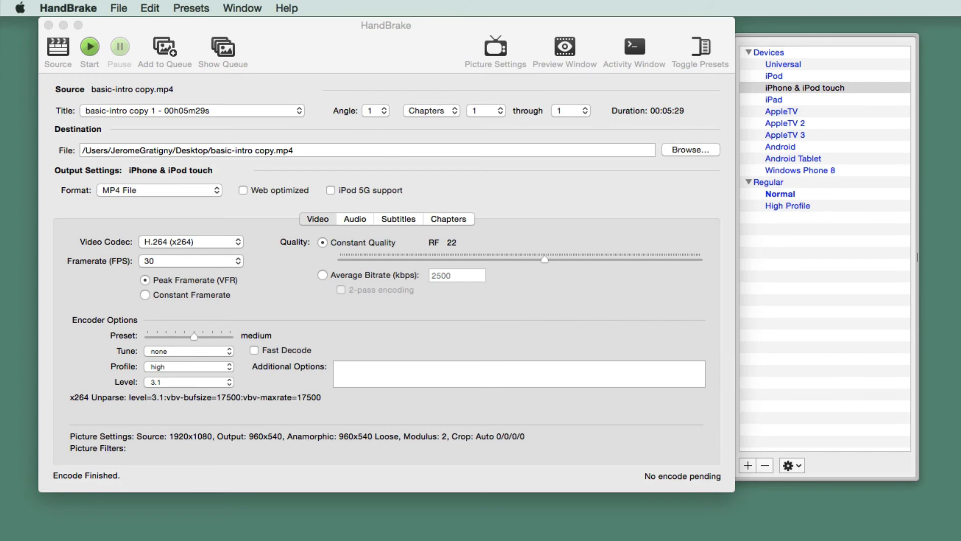
- Compare Finder Info windows for the 7.8 MB encoded file and the 62.3 MB original
{"action": "key", "text": "super+Tab"}
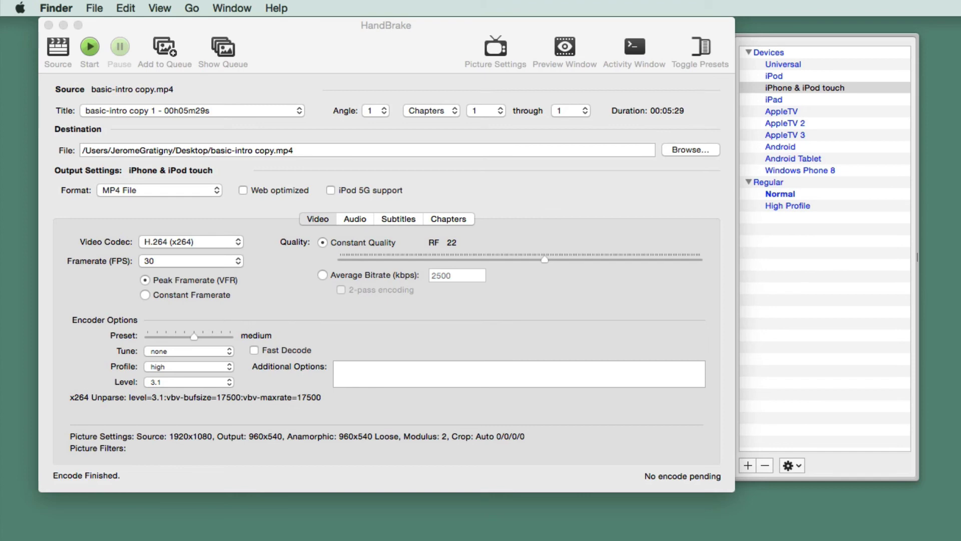
{"action": "key", "text": "super+i"}
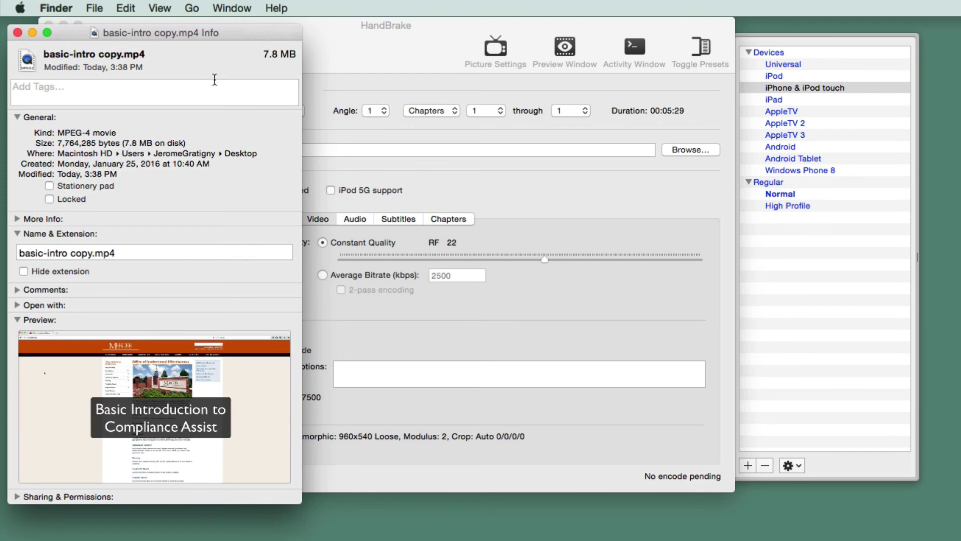
{"action": "left_click_drag", "start_coordinate": [264, 54], "coordinate": [296, 54]}
{"action": "left_click", "coordinate": [291, 67]}
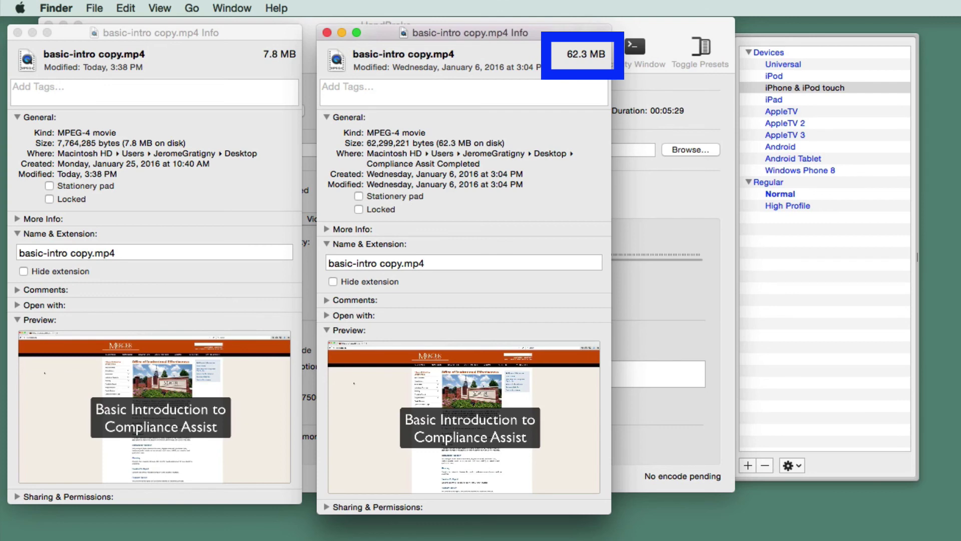
{"action": "left_click_drag", "start_coordinate": [578, 31], "coordinate": [566, 23]}
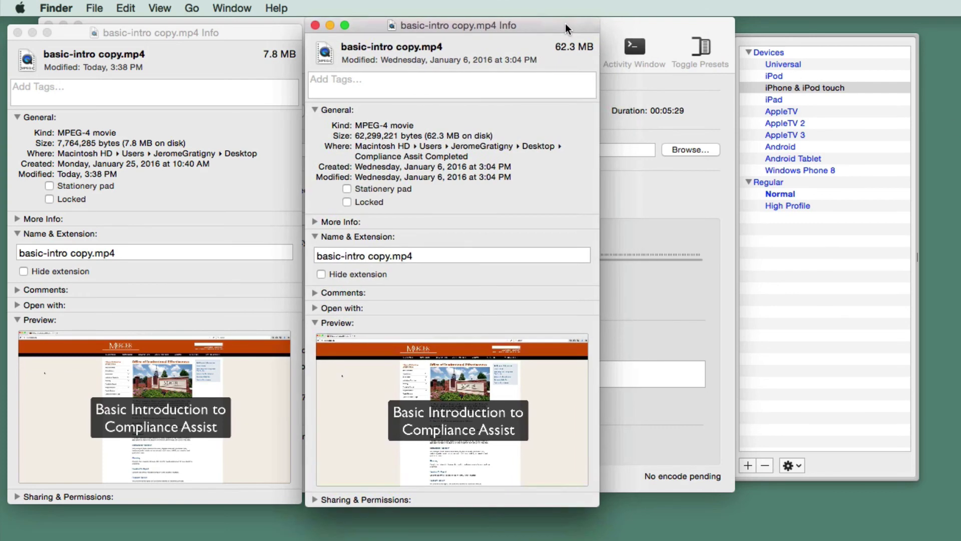